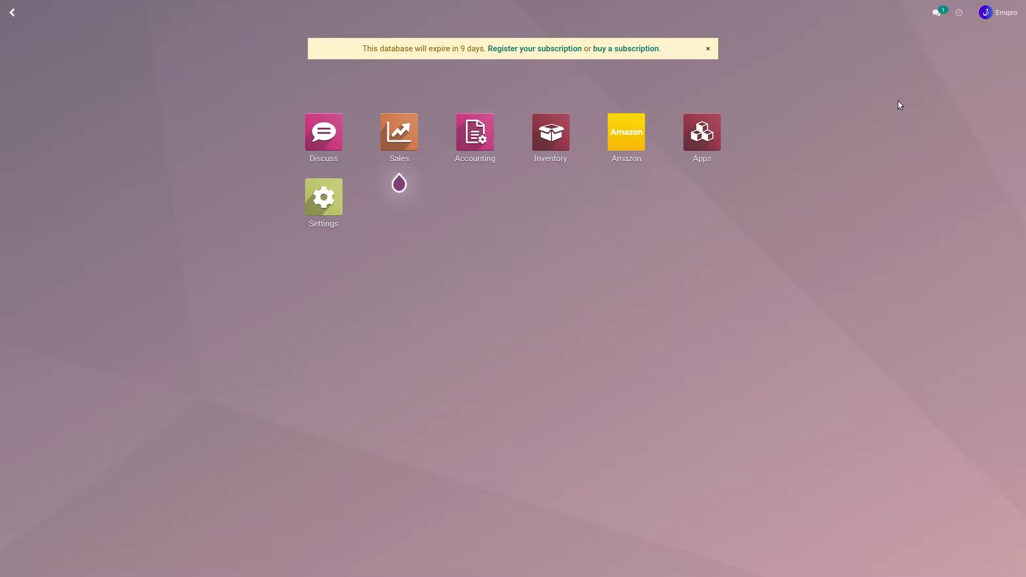
# Start an Amazon operation for seller Amazon_EU, scope FBA & FBM, with Import Products selected.
pyautogui.click(623, 143)
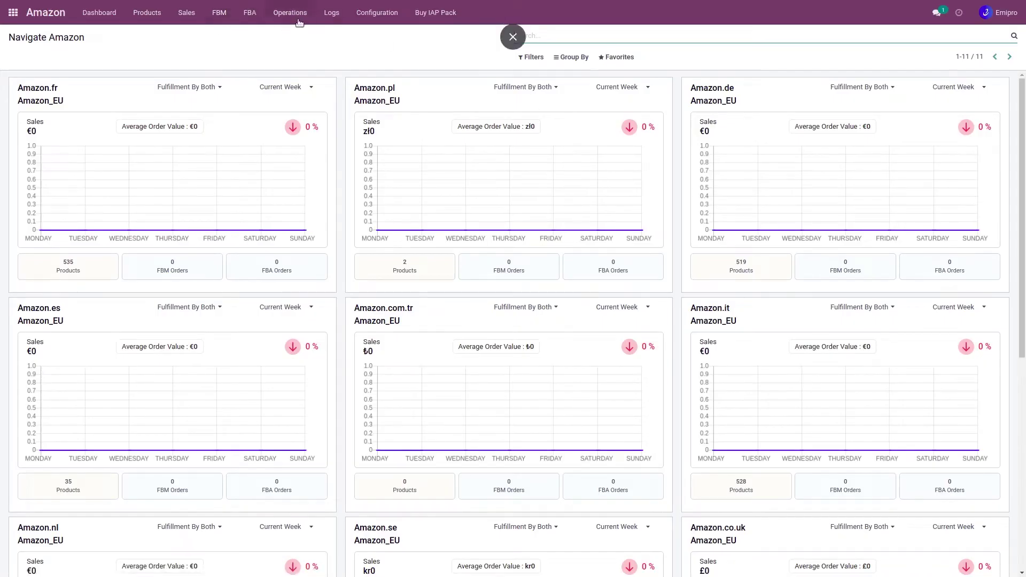
pyautogui.click(303, 13)
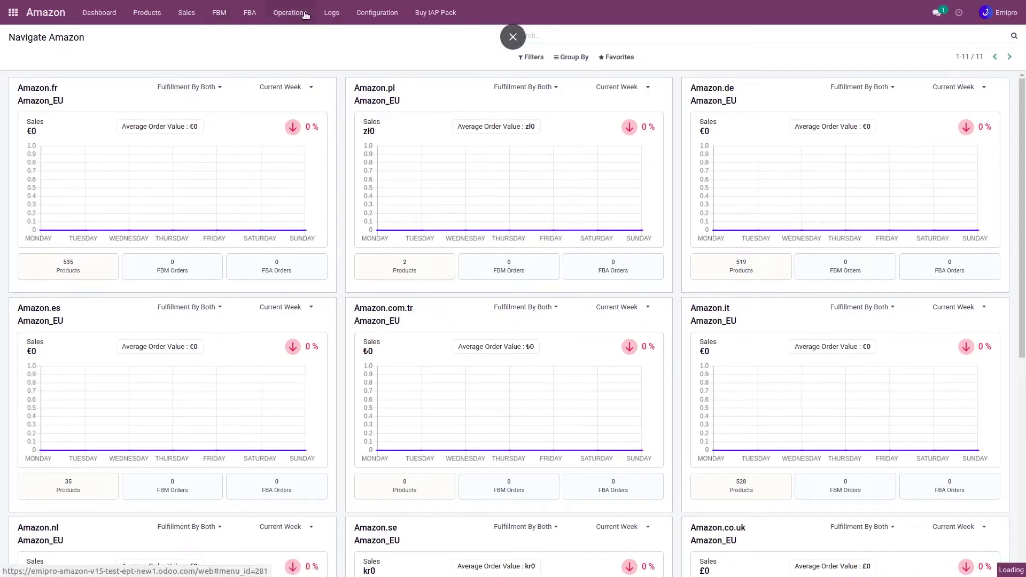
pyautogui.click(458, 61)
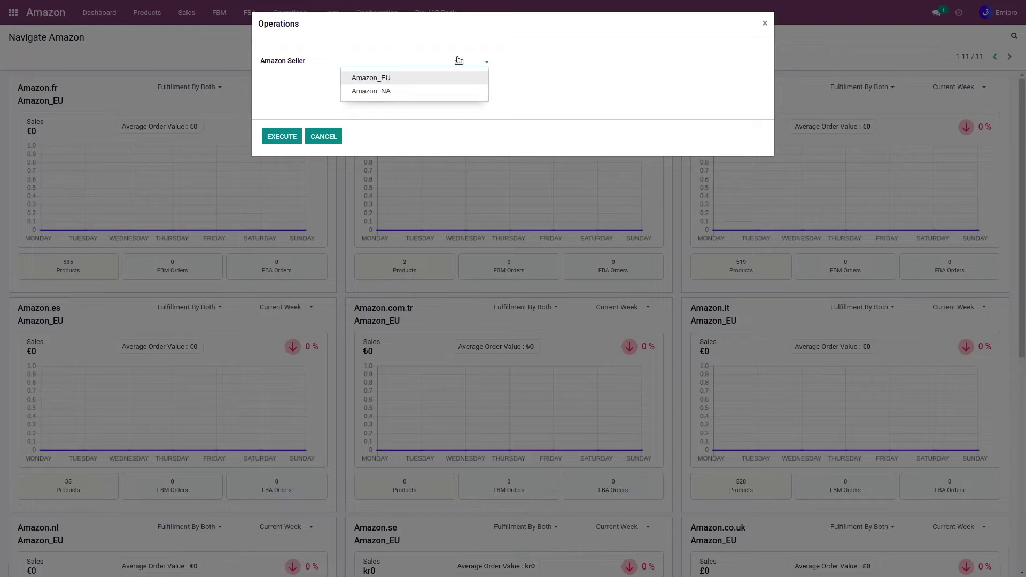
pyautogui.click(401, 78)
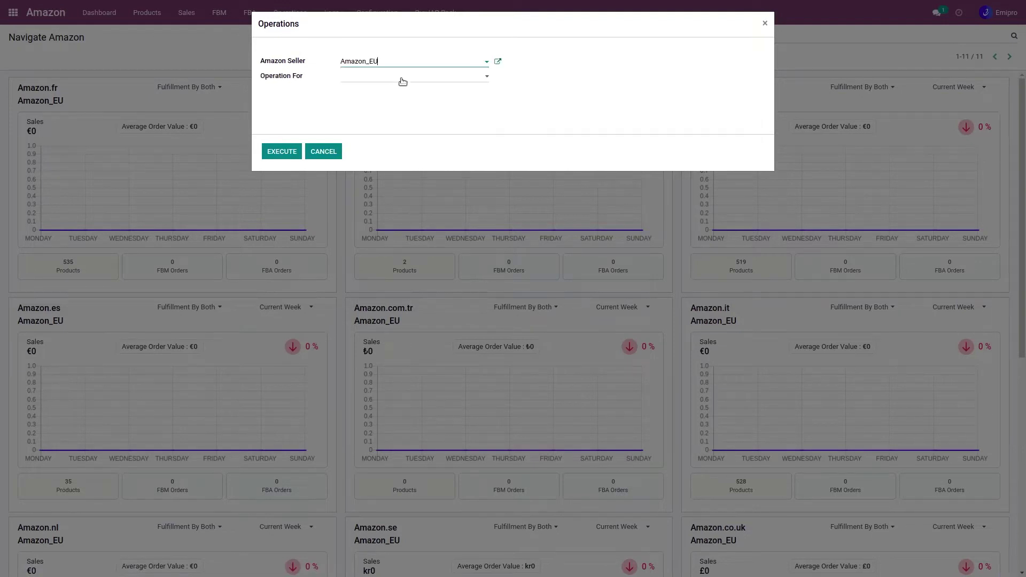
pyautogui.click(402, 78)
pyautogui.click(397, 114)
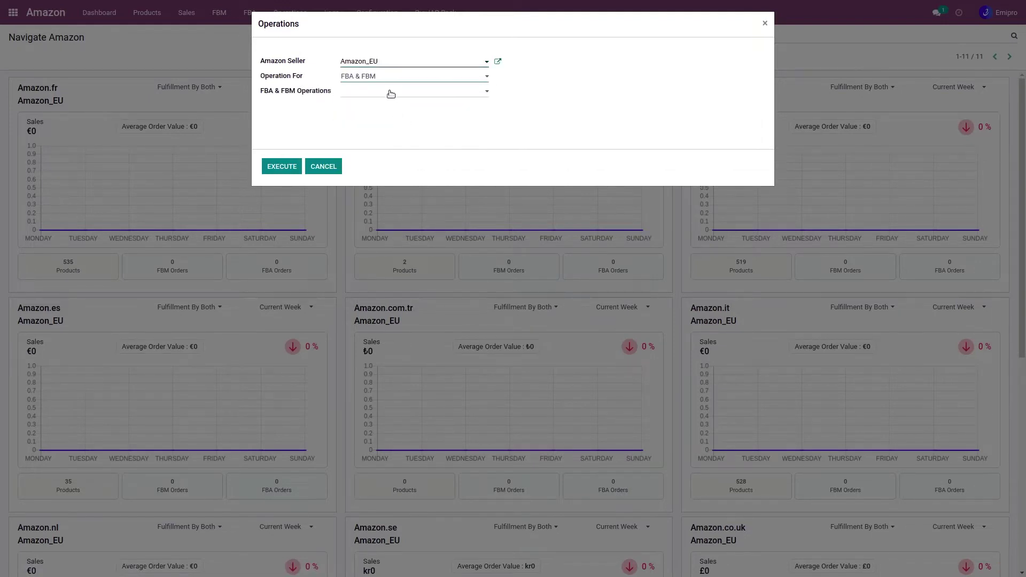
pyautogui.click(390, 93)
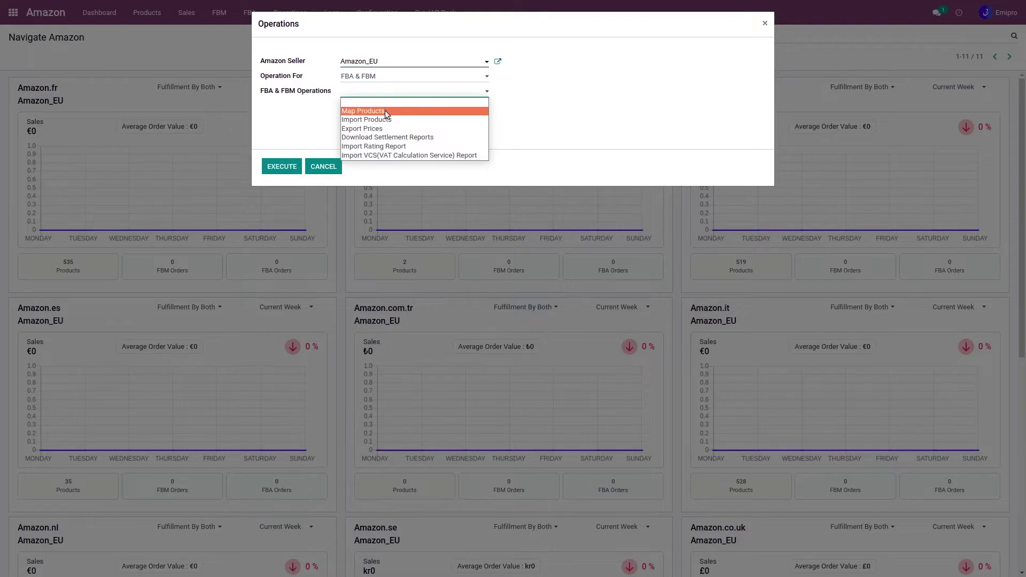
pyautogui.click(387, 119)
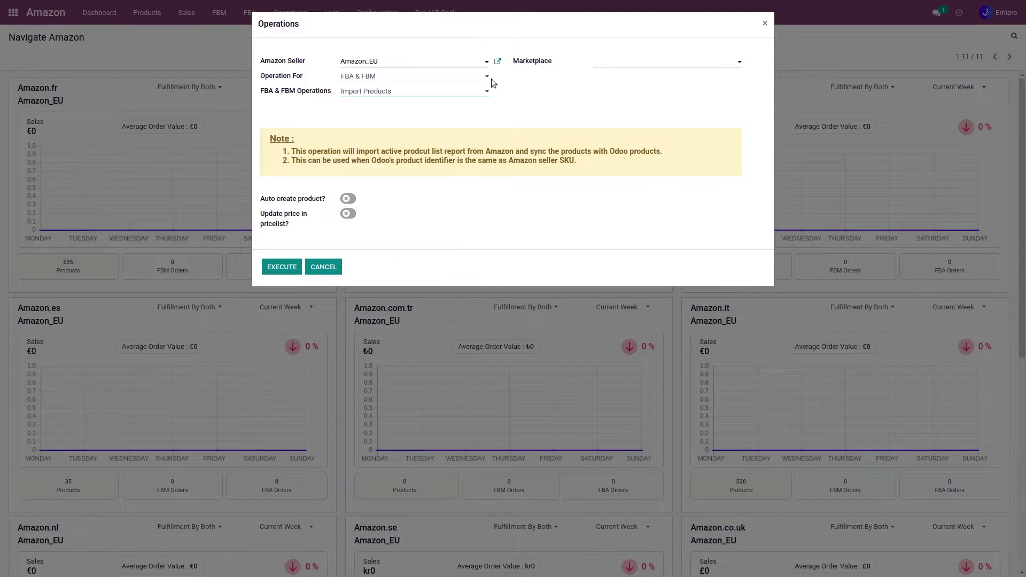
# Choose Amazon.fr as the marketplace and toggle the Auto create product? option.
pyautogui.click(689, 63)
pyautogui.click(653, 80)
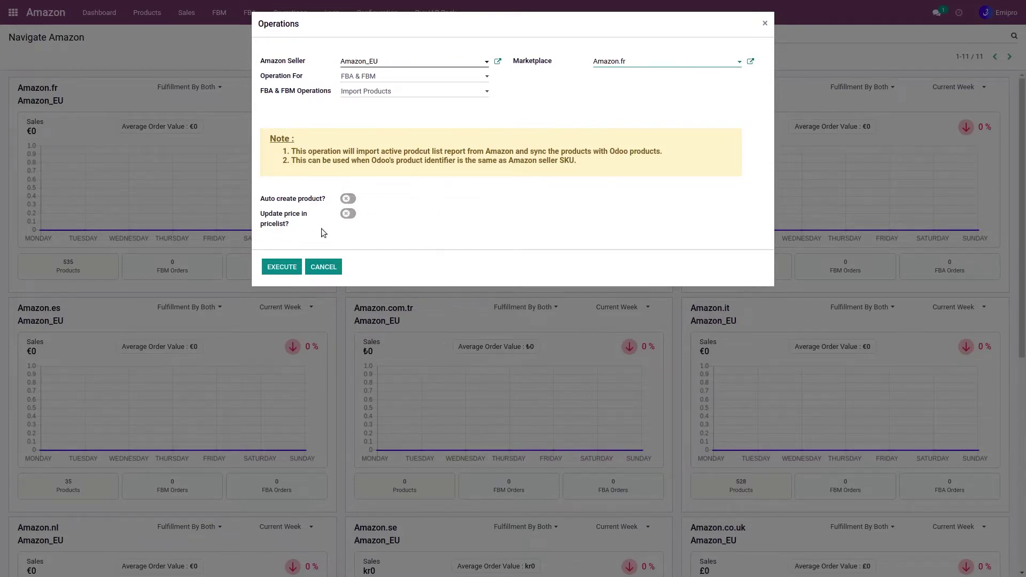
pyautogui.click(347, 198)
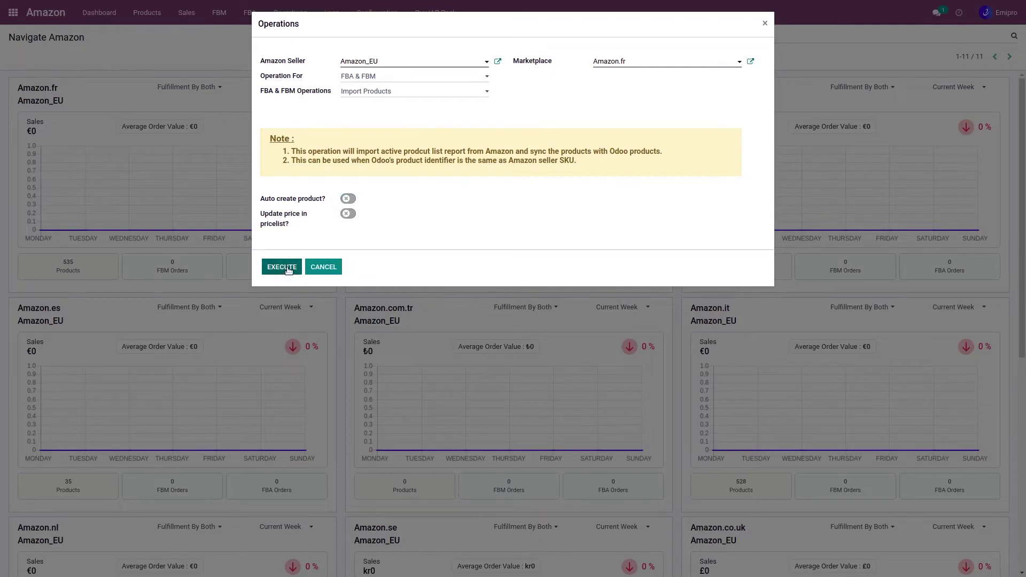
# Cancel the wizard and open the Amazon.fr Active Product List report AP00001.
pyautogui.click(322, 267)
pyautogui.click(147, 12)
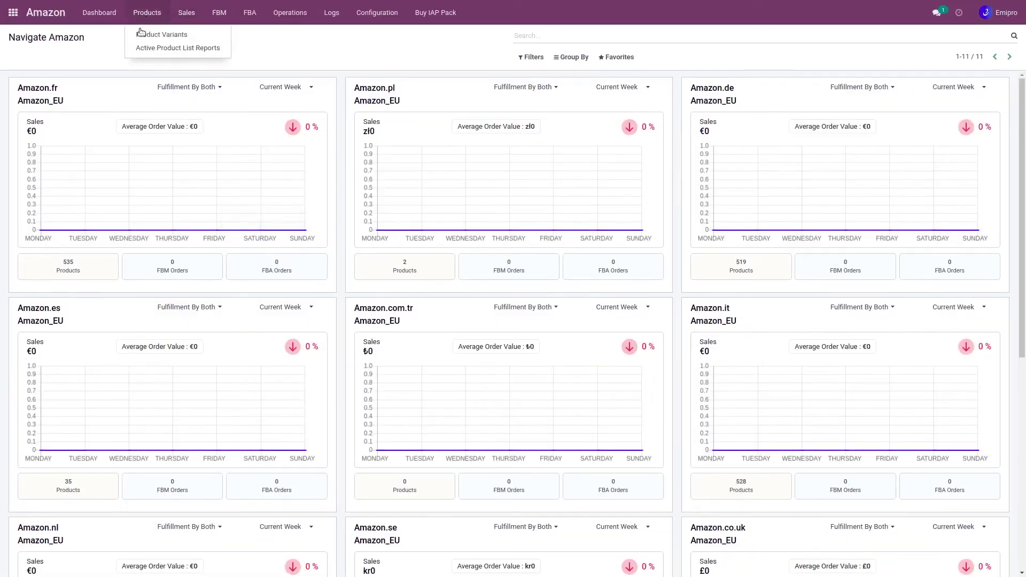
pyautogui.click(158, 49)
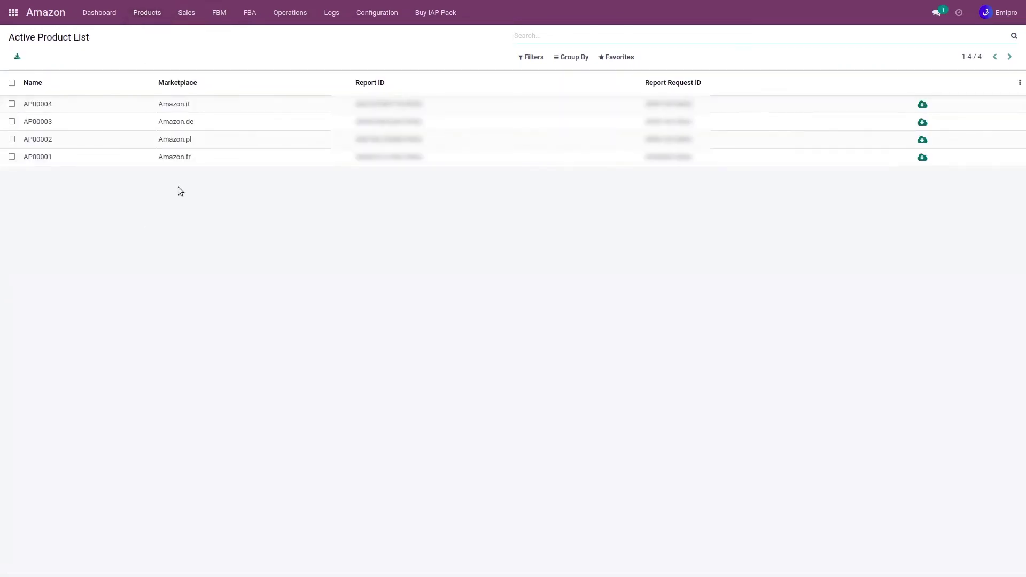
pyautogui.click(171, 159)
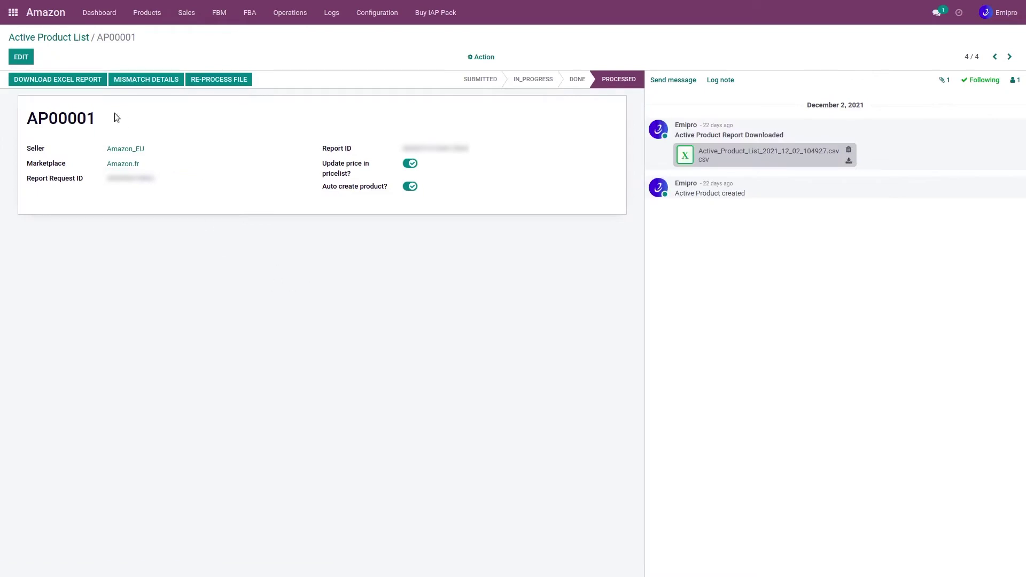
# Review the 534 product entries in log LOG00002 under AP00001's mismatch details, then return to its logs list.
pyautogui.click(148, 80)
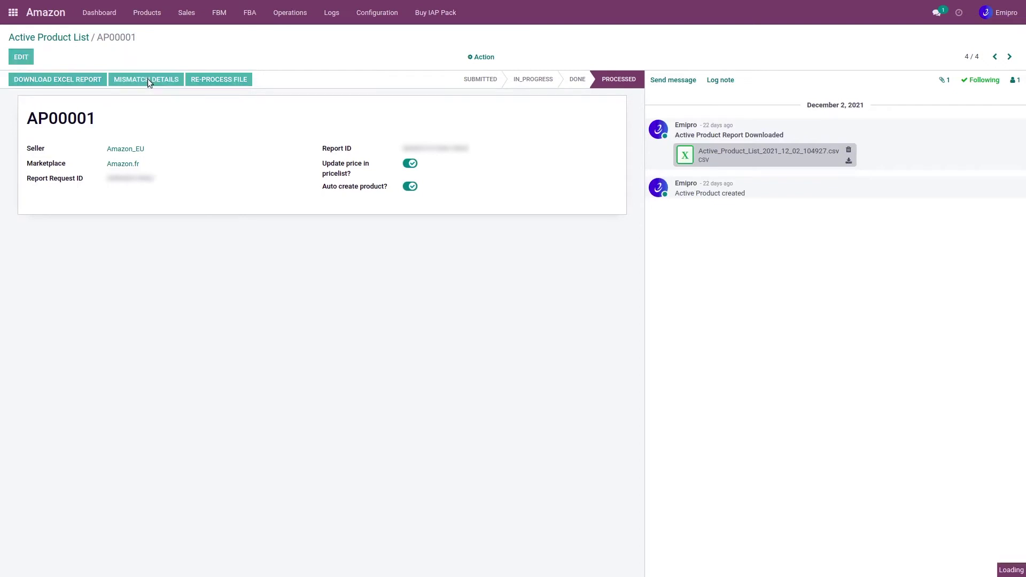
pyautogui.click(267, 104)
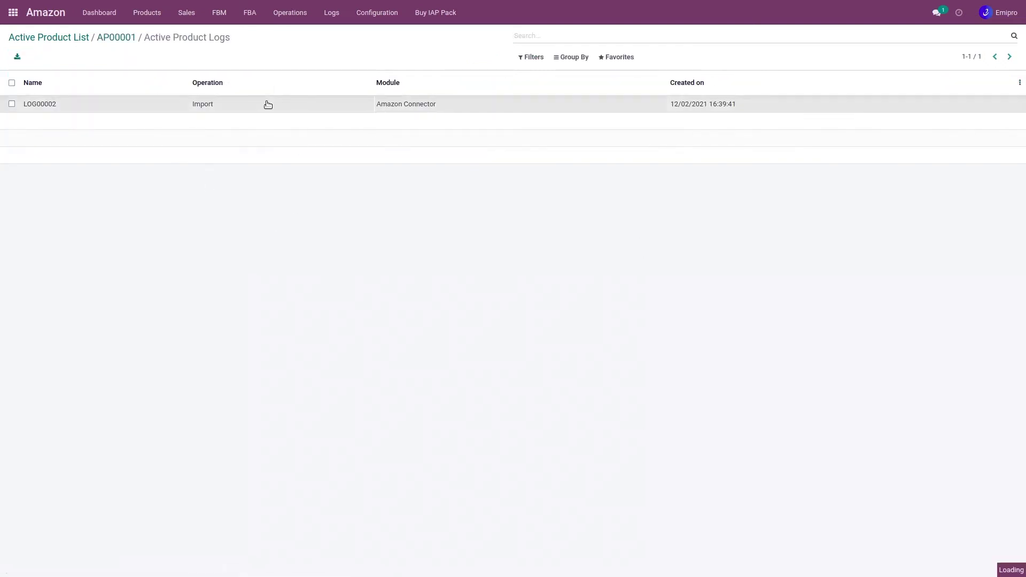
pyautogui.scroll(-2, 304, 428)
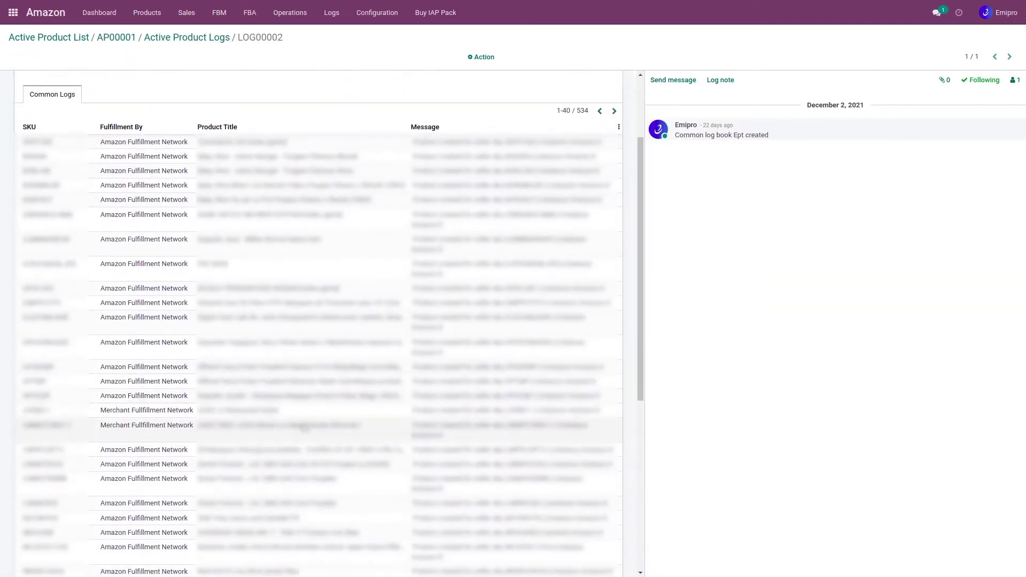
pyautogui.scroll(-2, 304, 426)
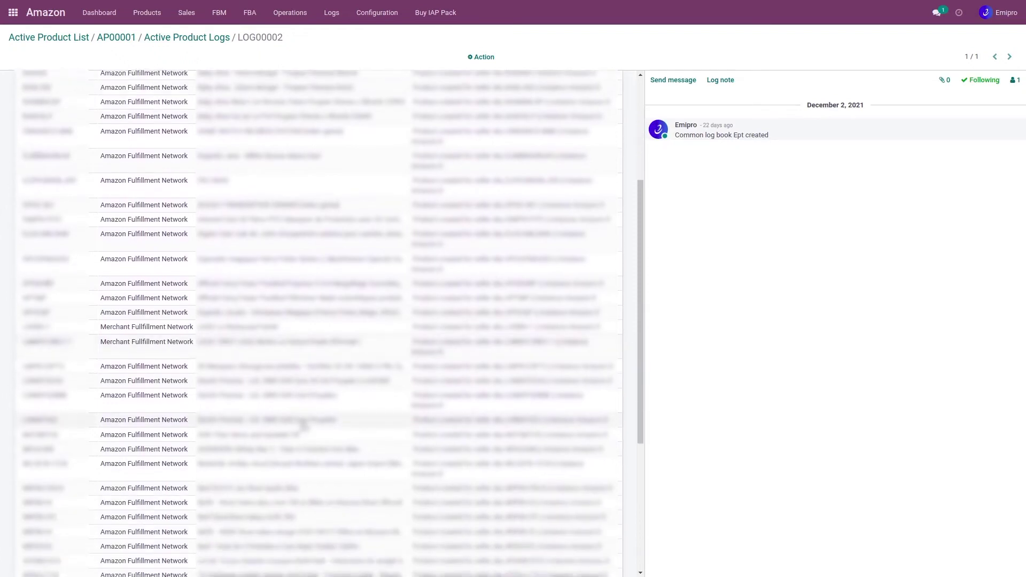
pyautogui.scroll(4, 304, 427)
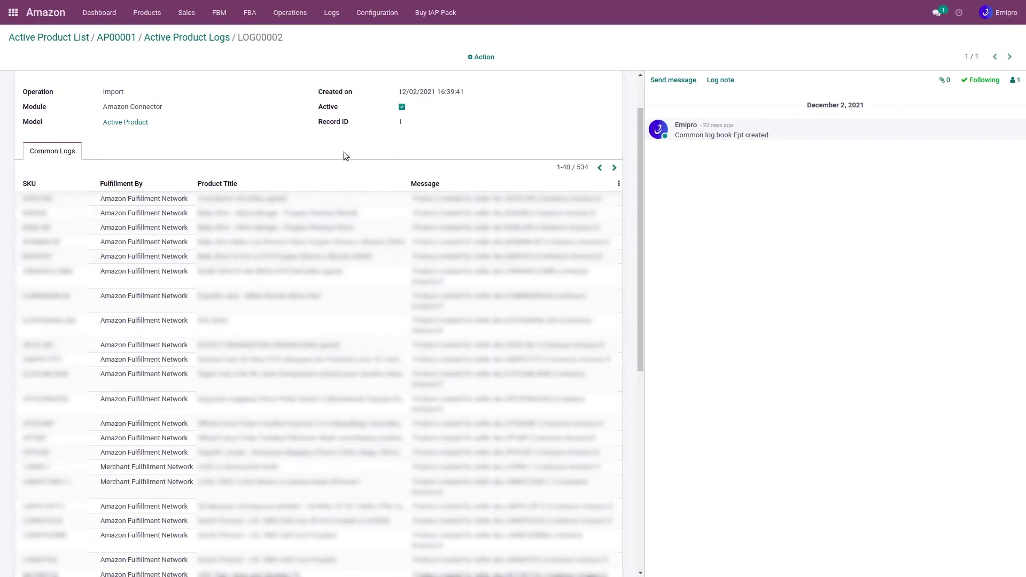
pyautogui.scroll(2, 299, 123)
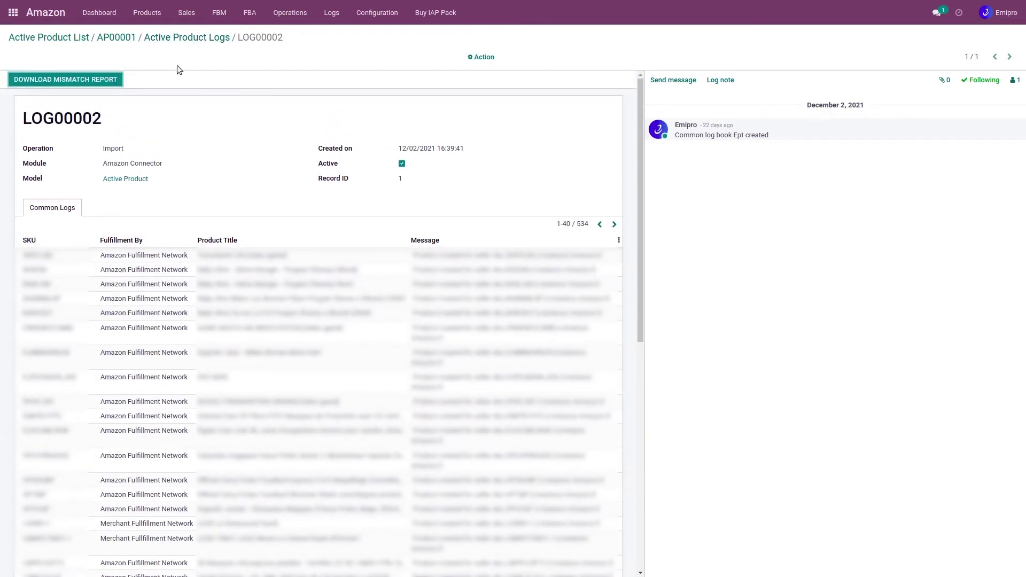
pyautogui.click(179, 37)
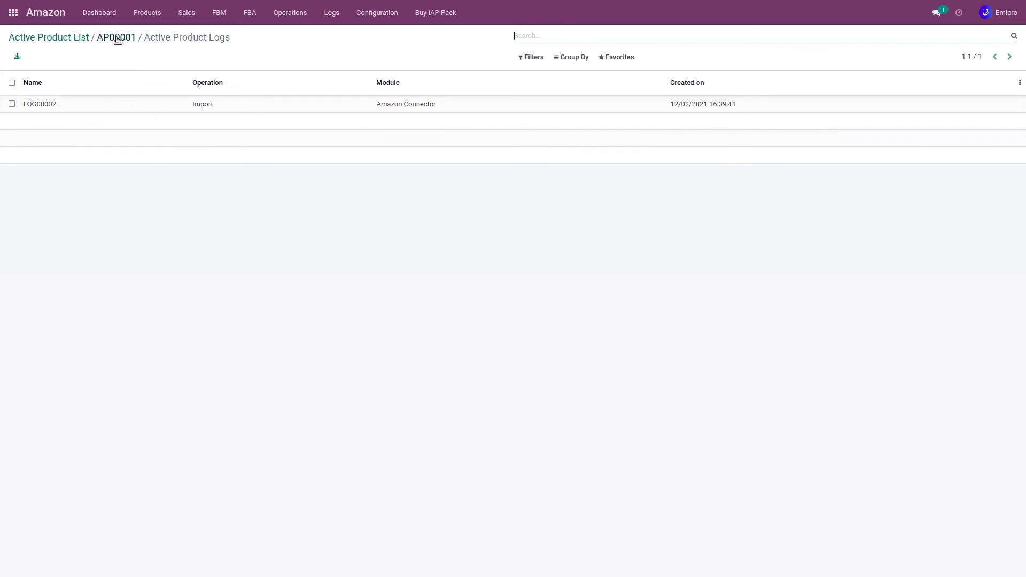
# Inspect the marketplace, listing and SKU details of Amazon product 'Amazon PRoduct 1'.
pyautogui.click(118, 38)
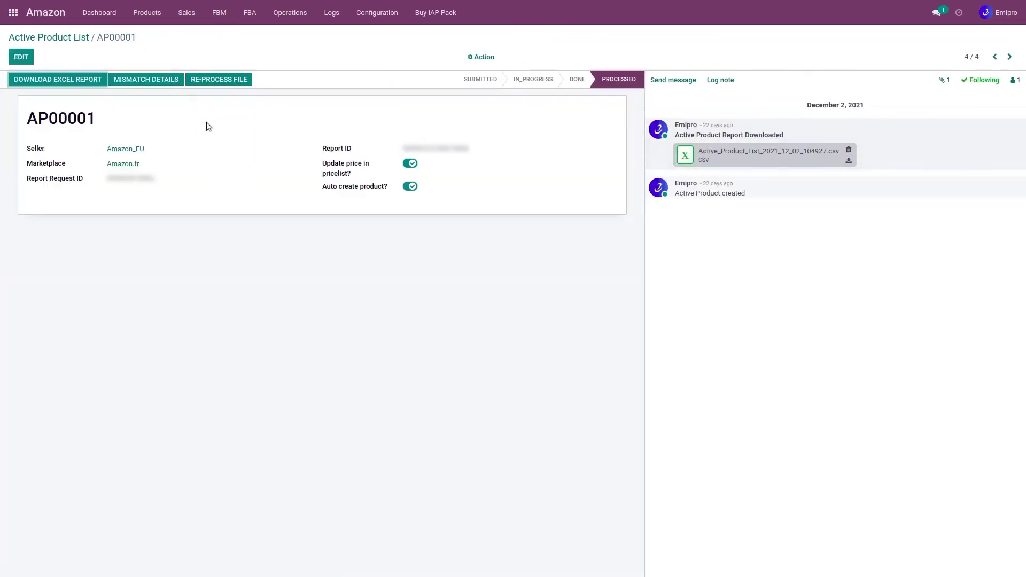
pyautogui.click(148, 14)
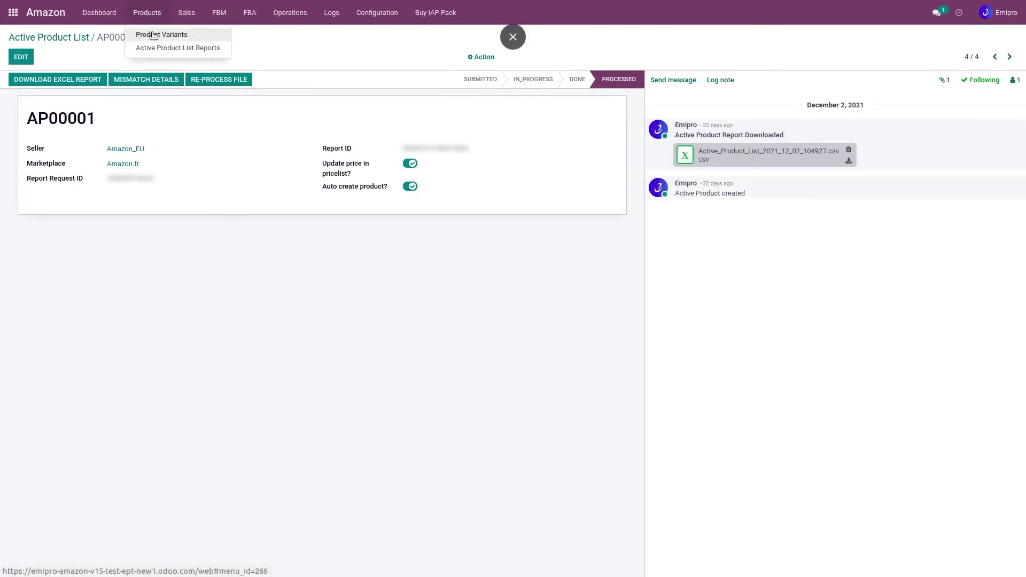
pyautogui.click(154, 36)
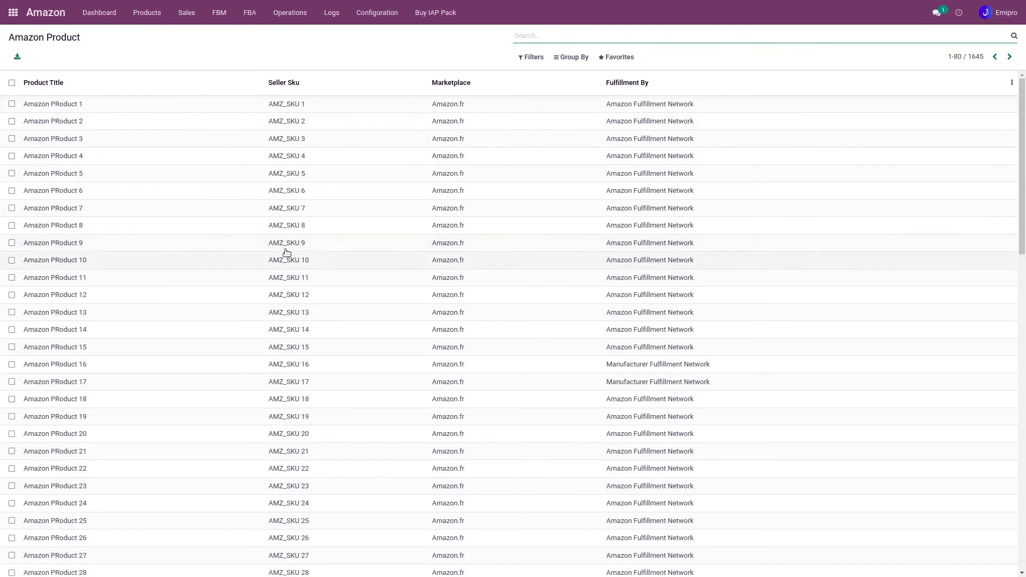
pyautogui.click(456, 107)
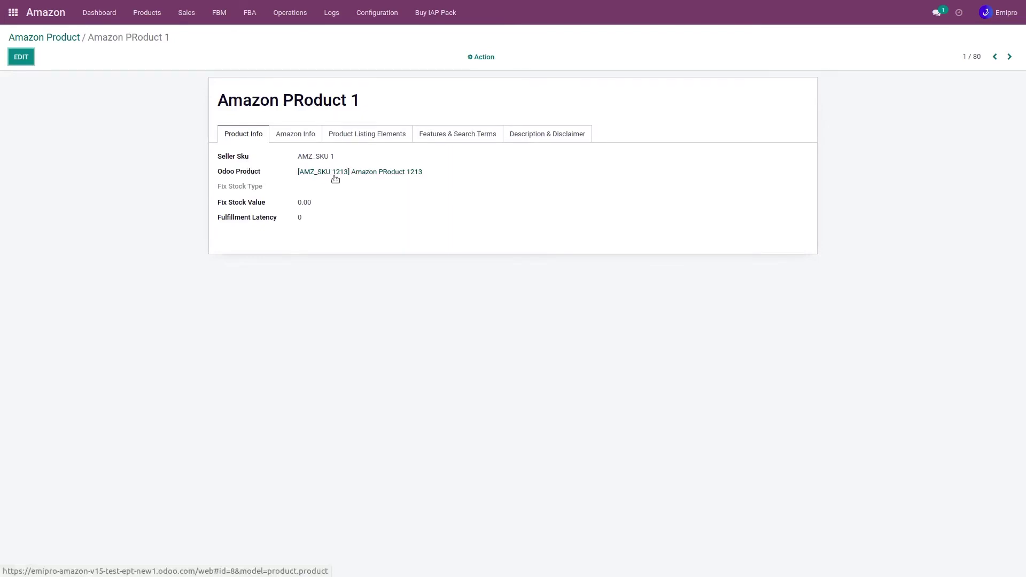
pyautogui.click(282, 136)
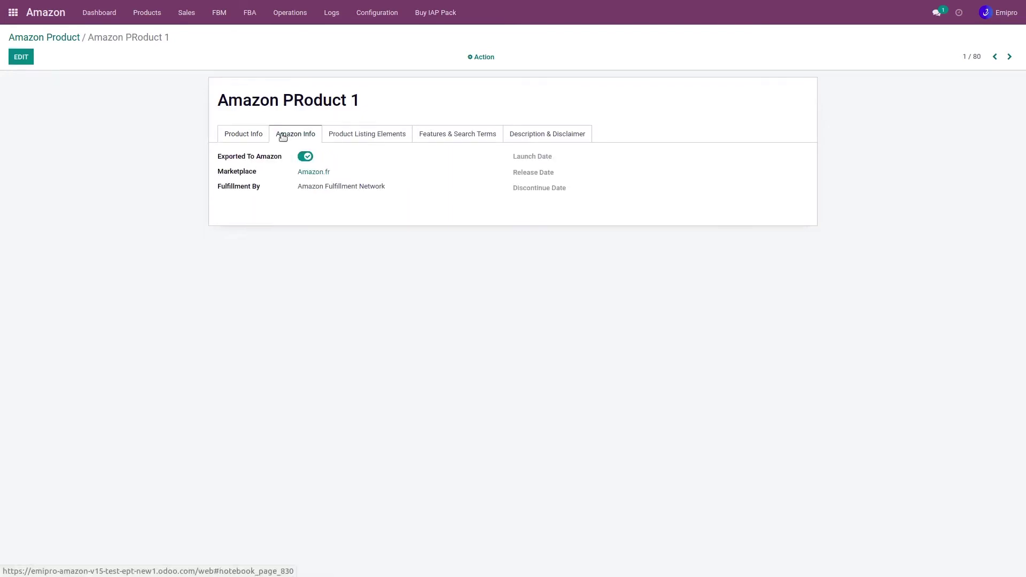
pyautogui.click(369, 133)
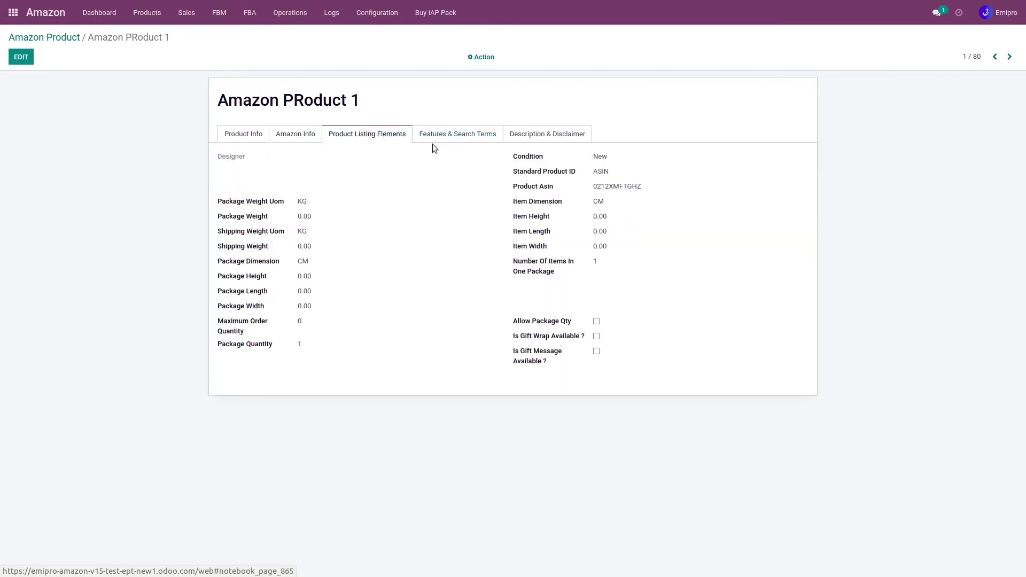
pyautogui.click(230, 135)
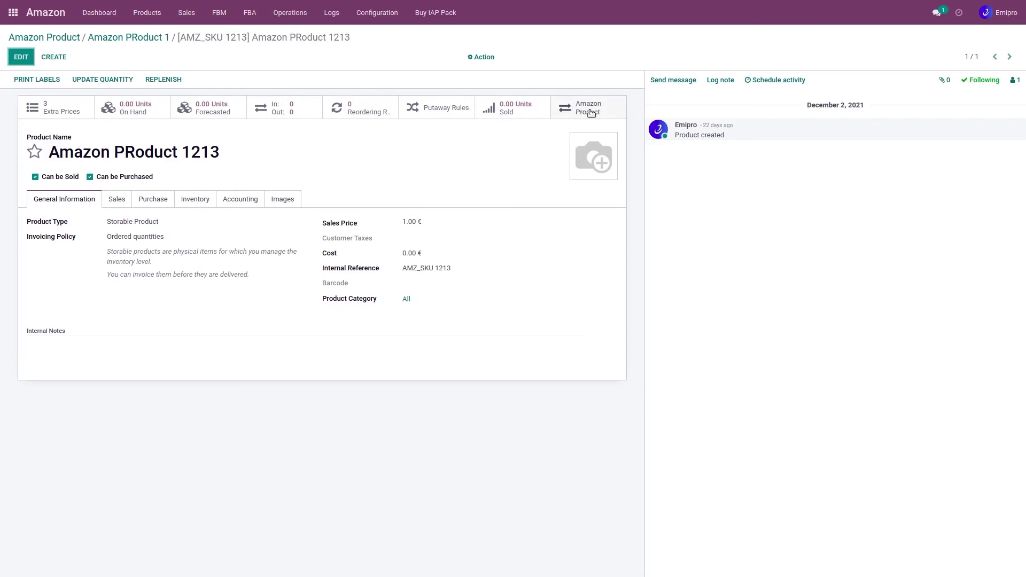
# View Amazon PRoduct 1213's three listings on Amazon.fr, .it and .de, then go Home.
pyautogui.click(588, 112)
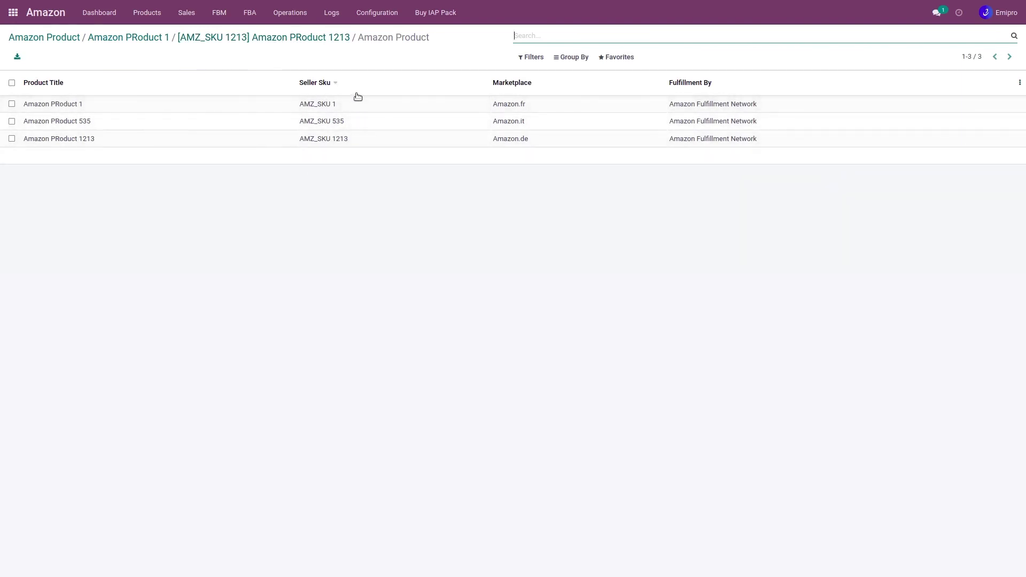
pyautogui.click(324, 229)
pyautogui.click(286, 39)
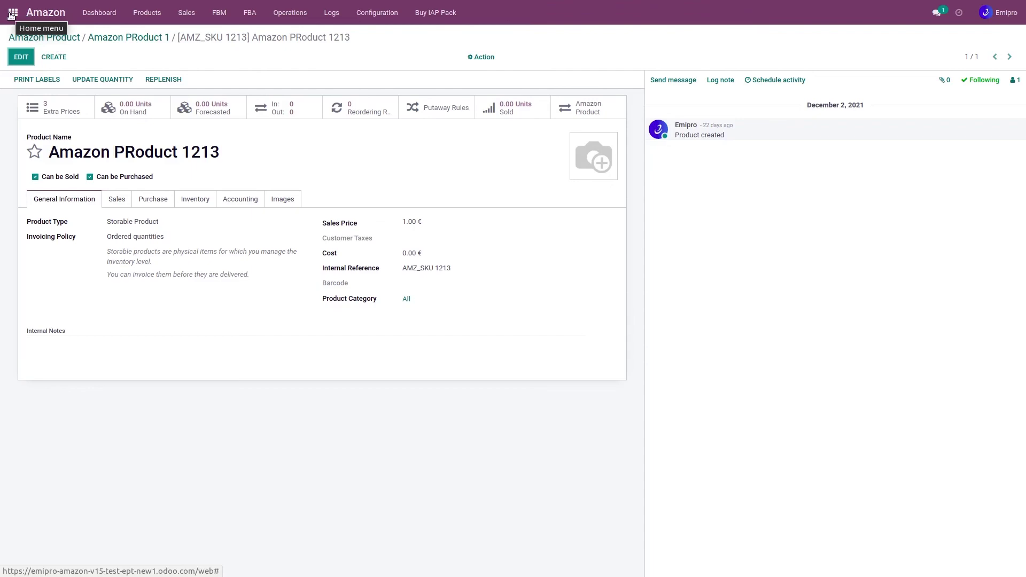
pyautogui.click(11, 13)
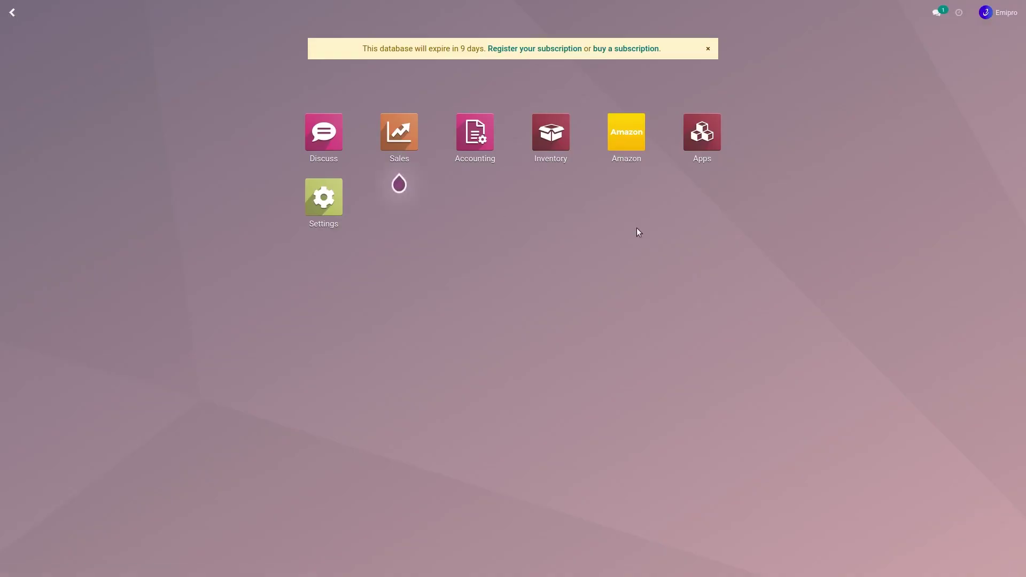